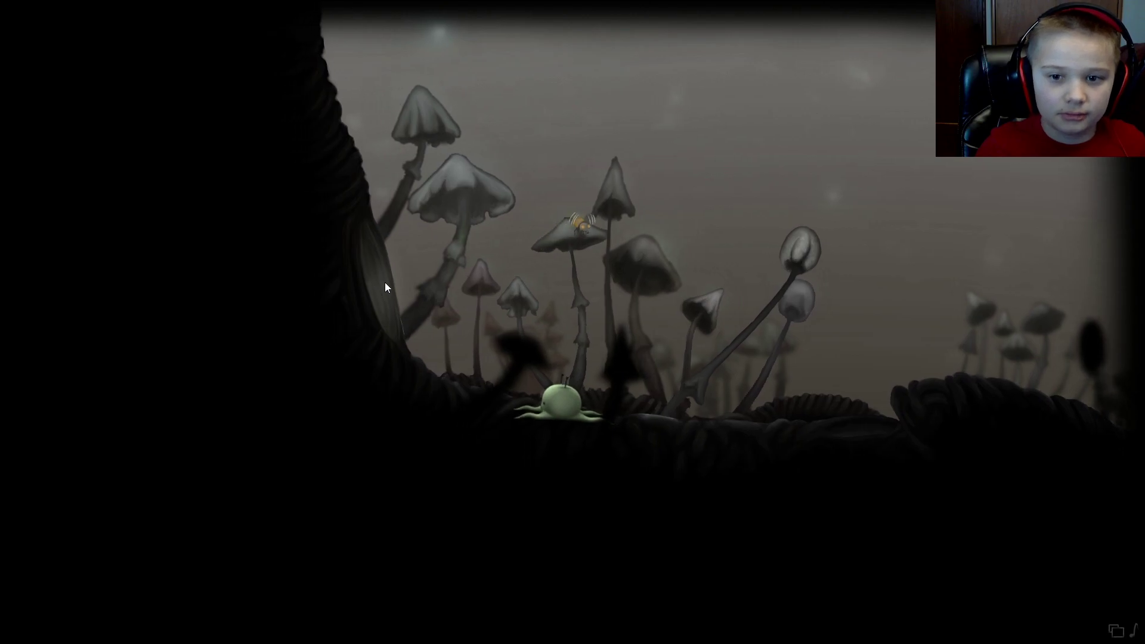
Lure the black creature out of the tree hole
click(385, 286)
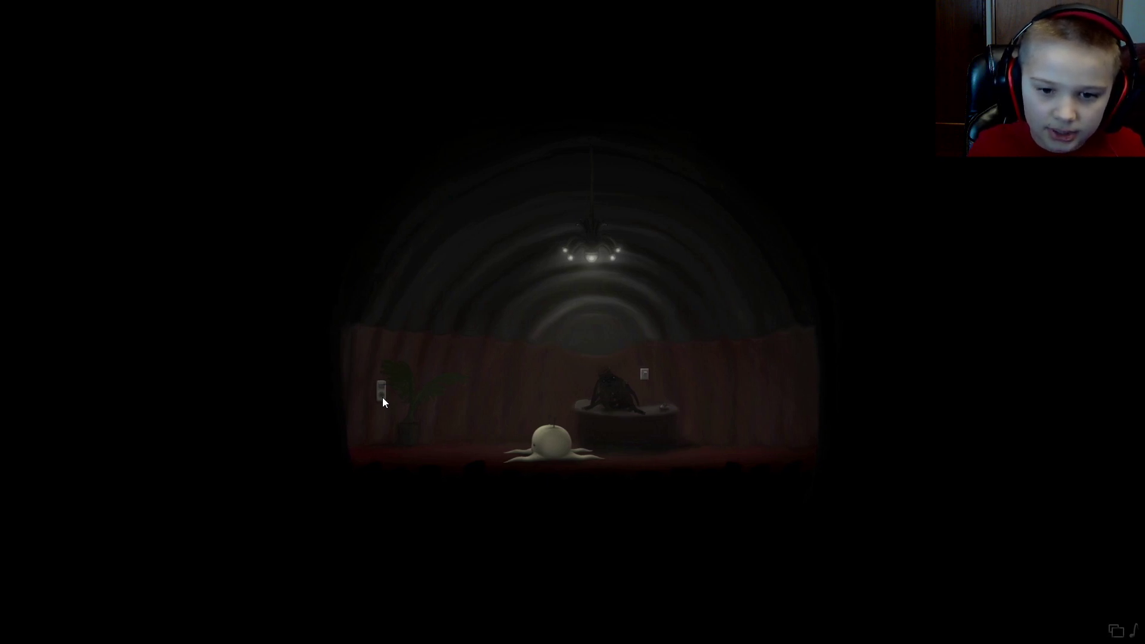
Flip the left wall switch in the red room
click(383, 397)
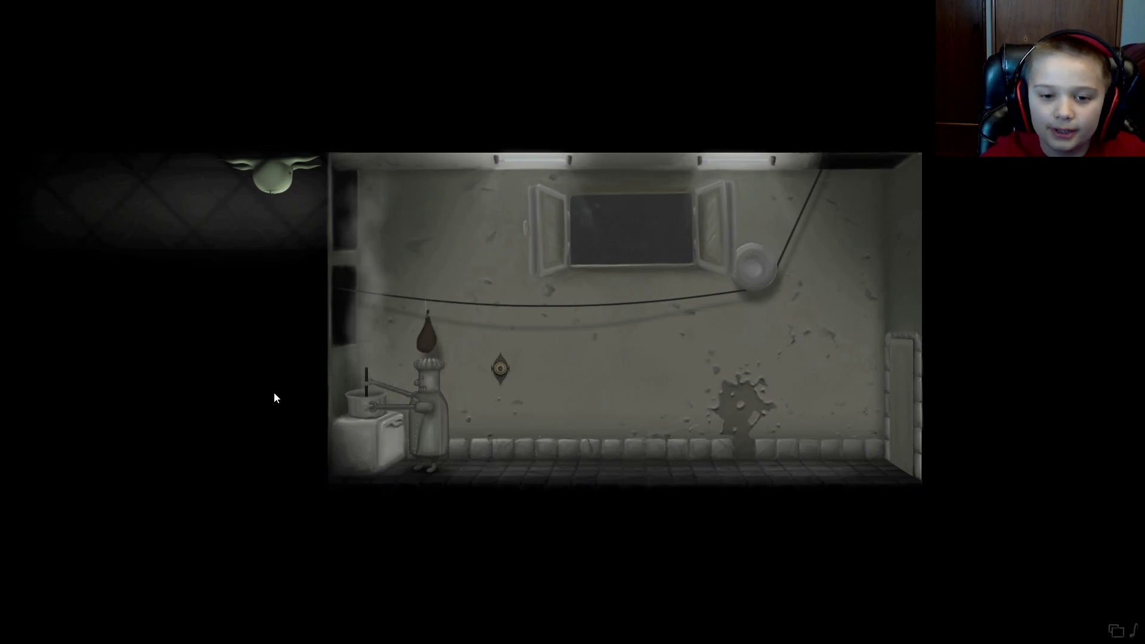
Remove the ham hanging above the cook, then get the cook to take the pot off the stove
click(401, 347)
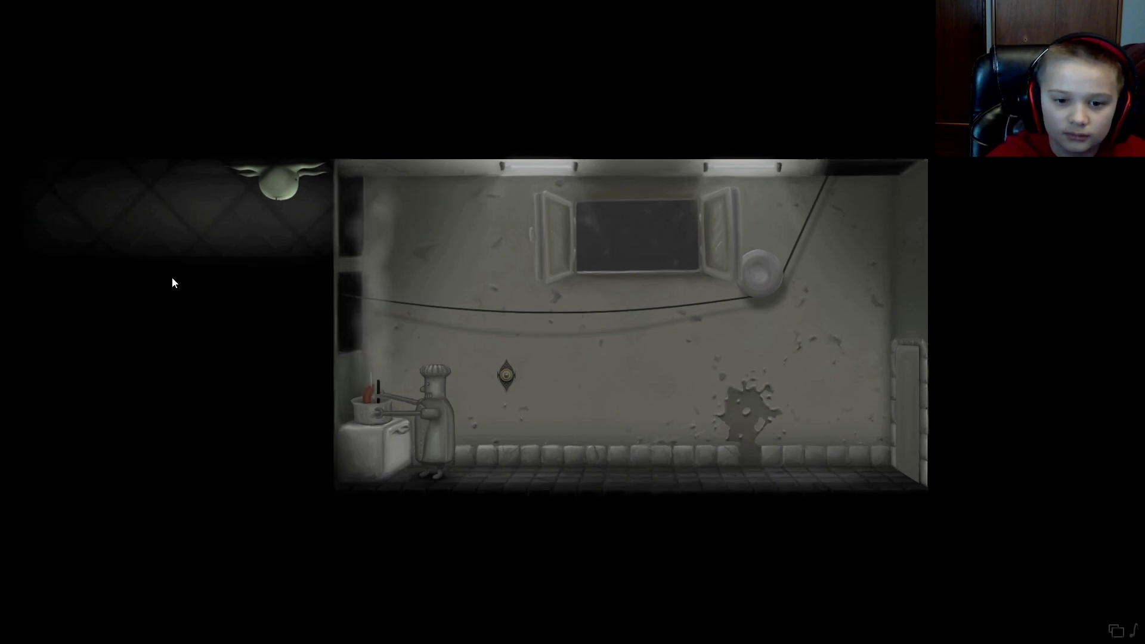
click(550, 445)
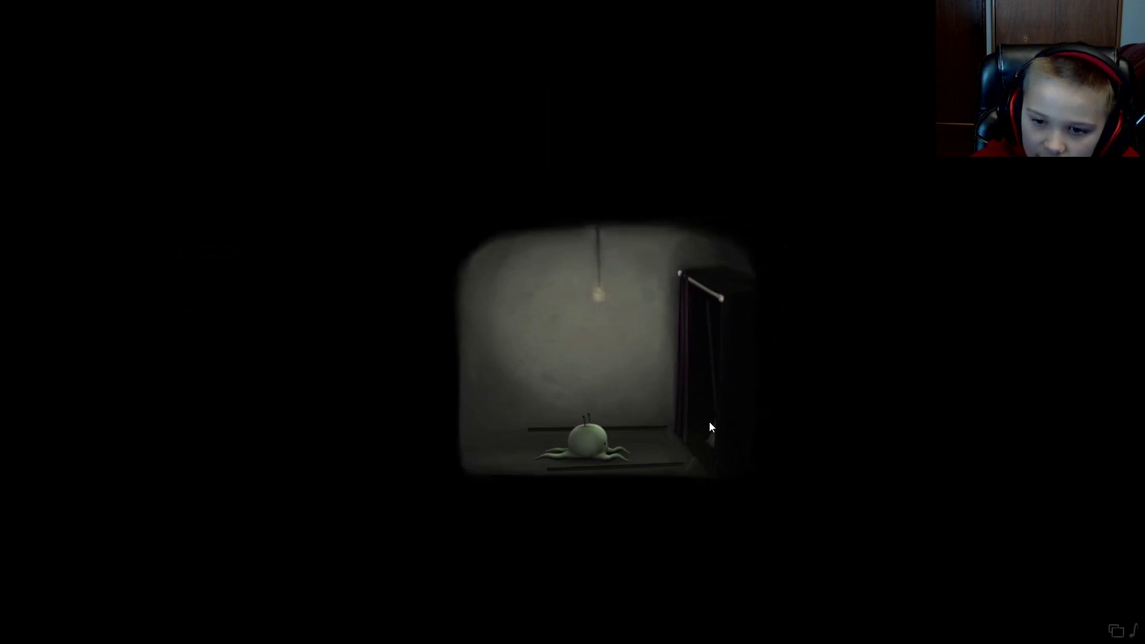
Knock away the stick leaning near the creature
click(627, 412)
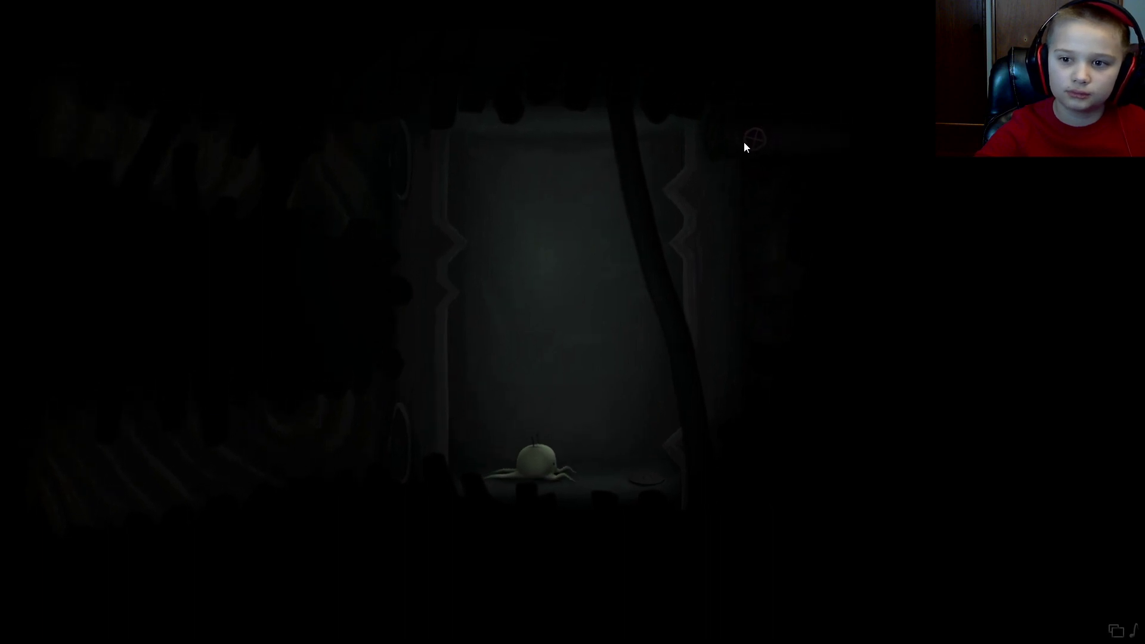
Turn the red valve three times to fill the chamber with water
click(750, 166)
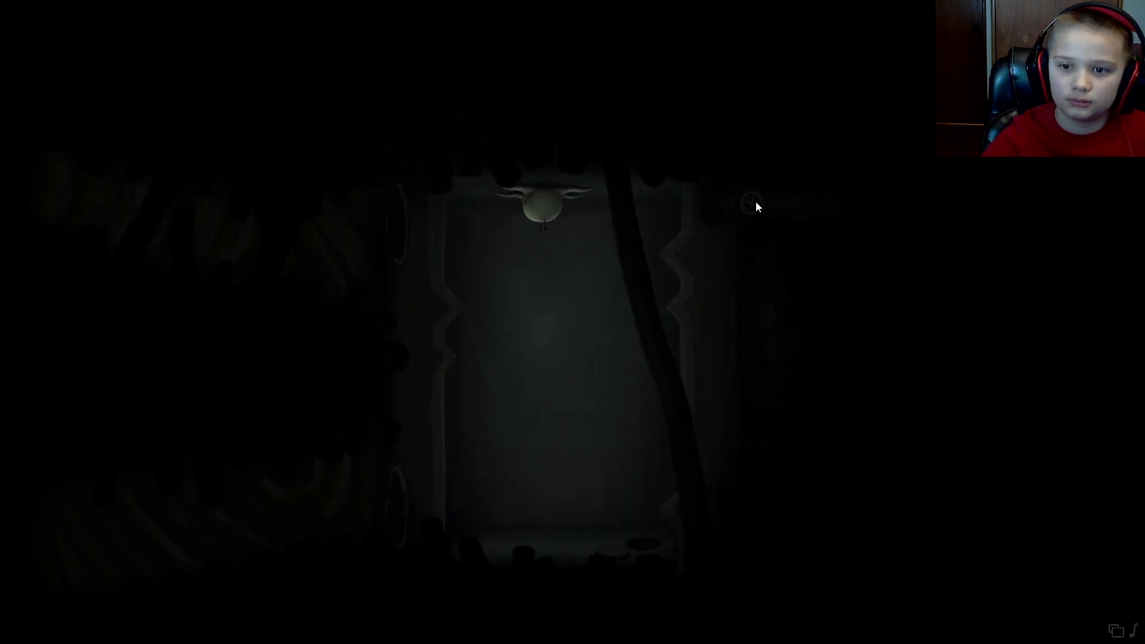
click(756, 196)
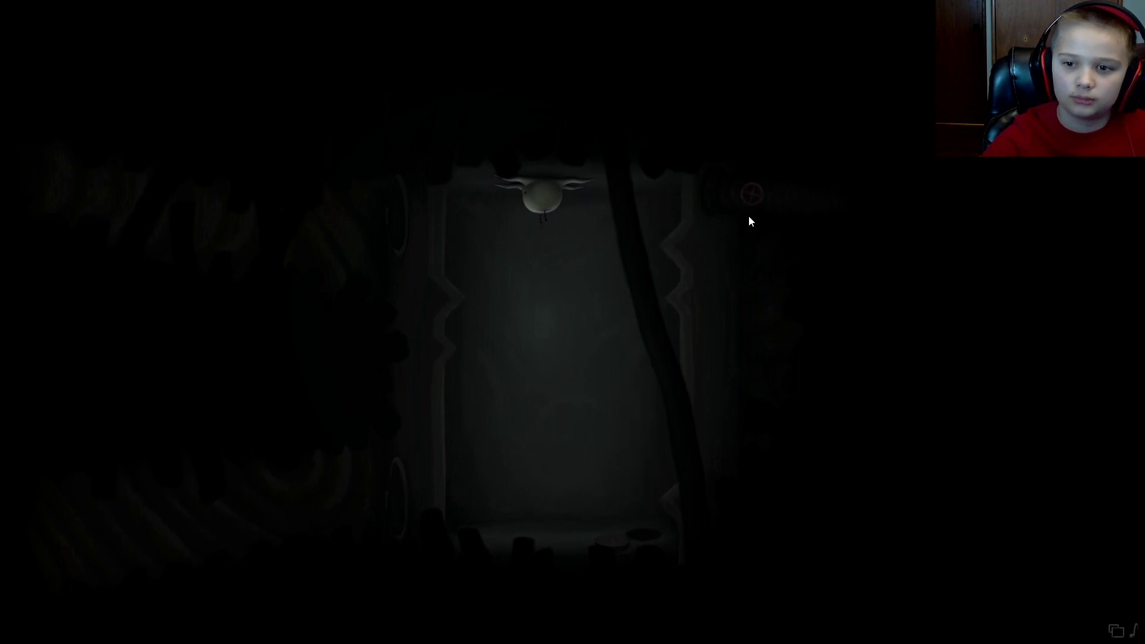
click(753, 194)
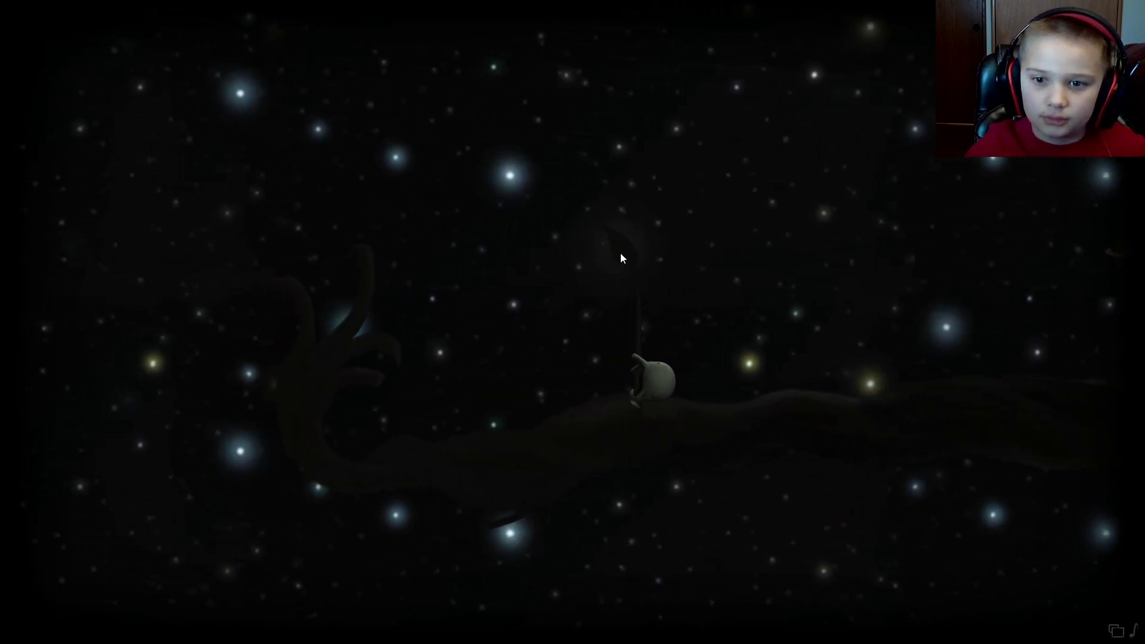
Grow a dandelion puff just above the creature on the starry branch
click(661, 253)
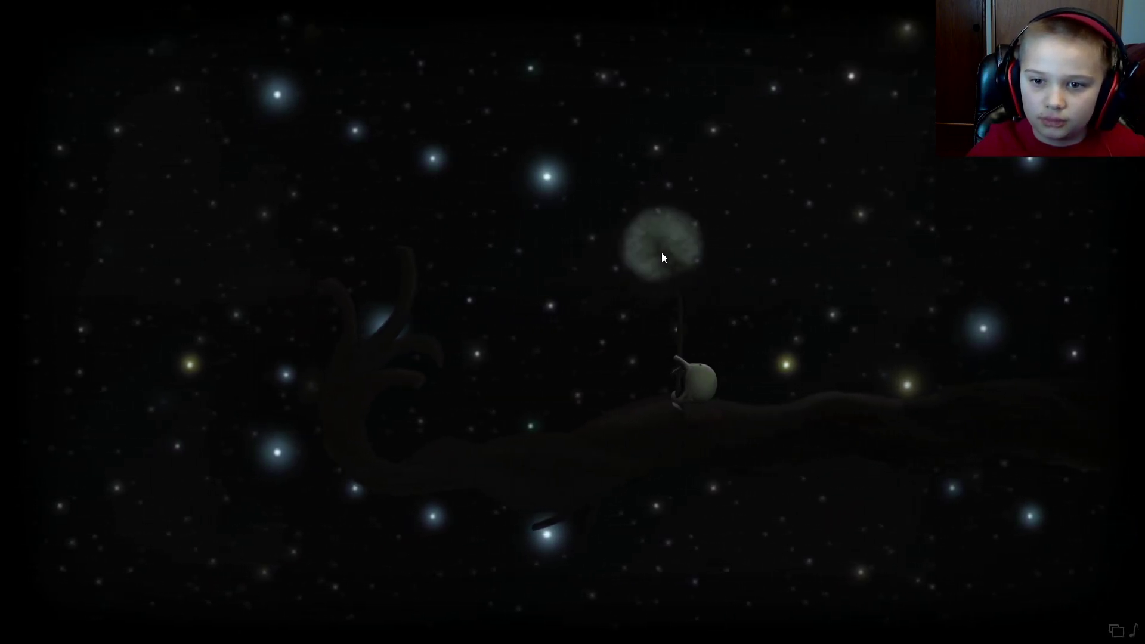